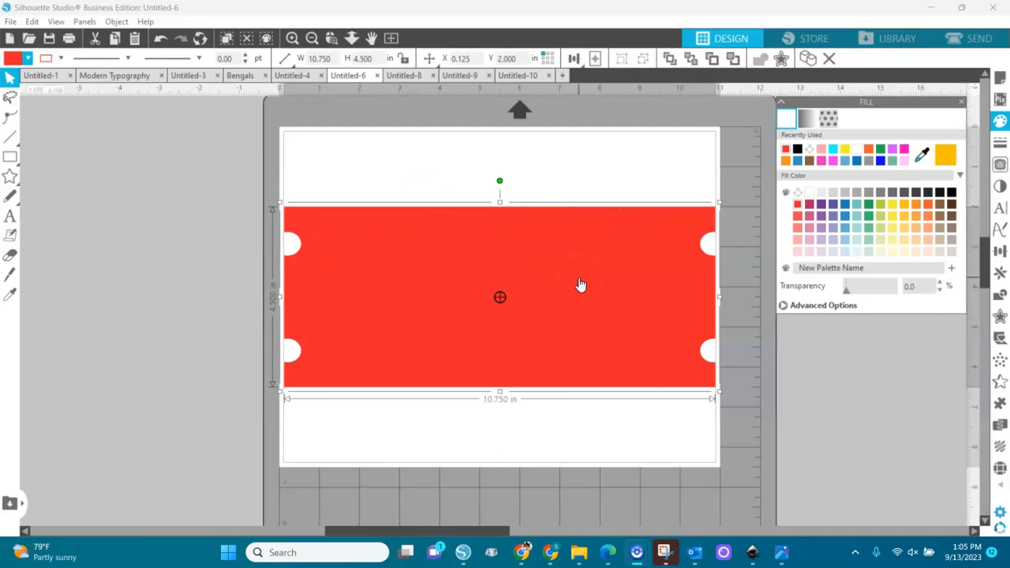
# Step: Merge the picture of two pink butterflies above cherry blossoms from the Downloads folder into the design
pyautogui.click(9, 21)
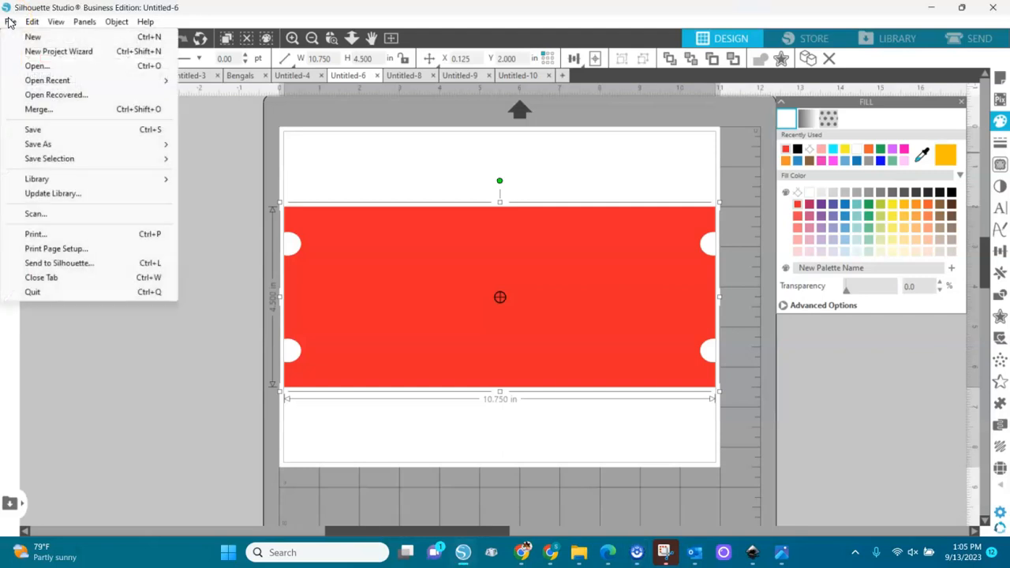
pyautogui.click(46, 111)
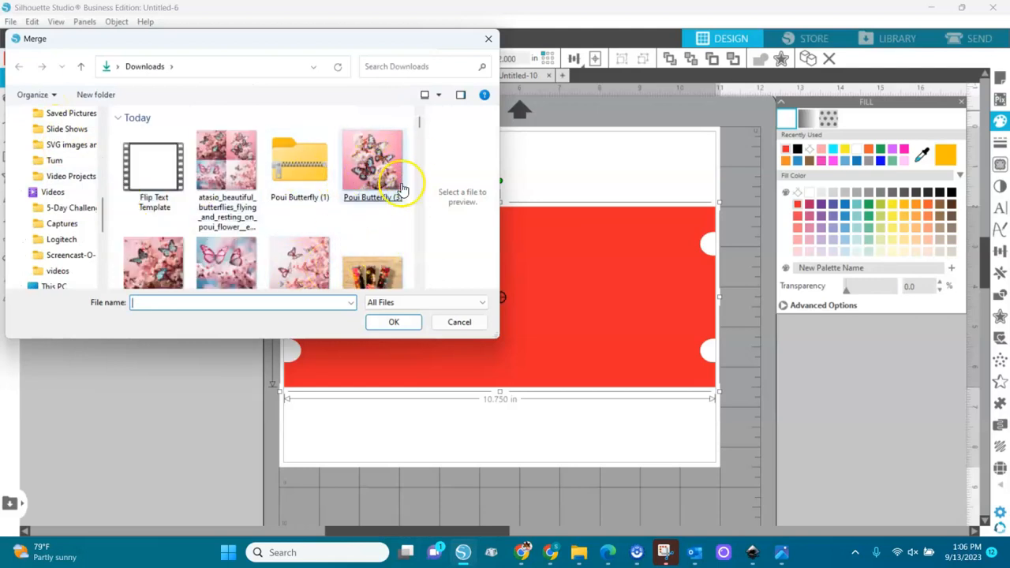
pyautogui.moveTo(421, 125); pyautogui.dragTo(420, 118)
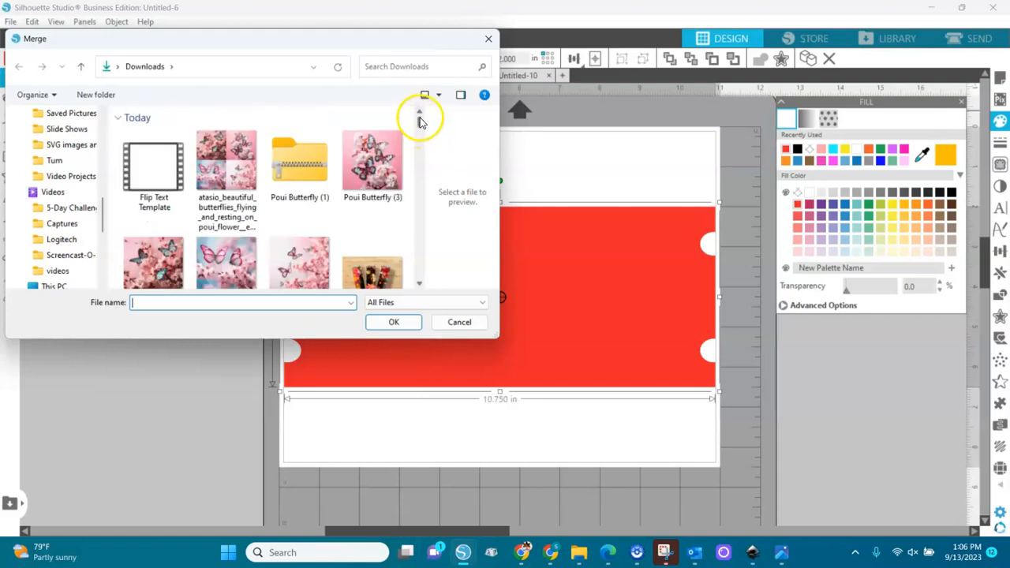
pyautogui.doubleClick(221, 273)
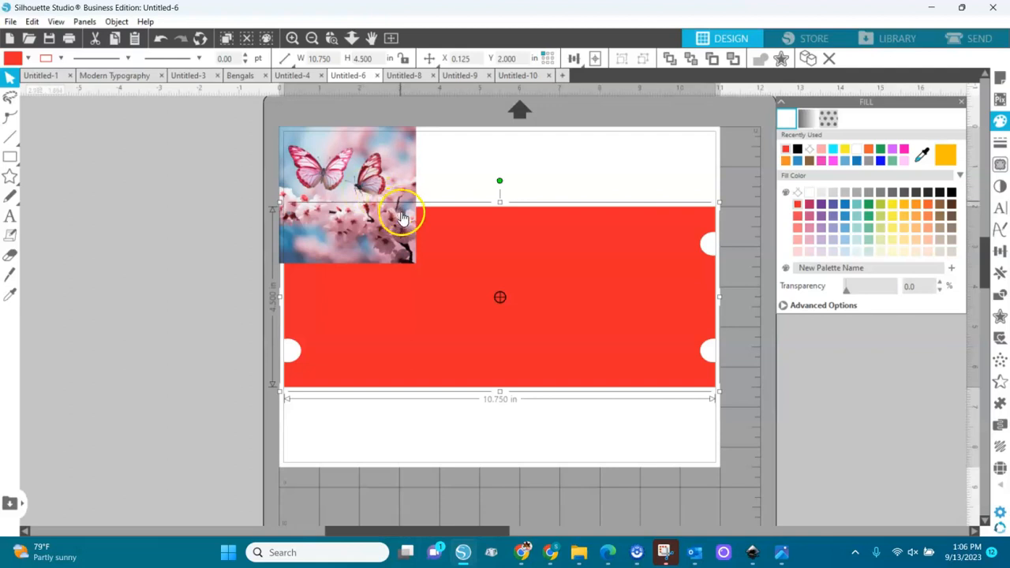
# Step: Enlarge the butterfly image proportionally to about 10.97 in square and send it behind the red template
pyautogui.click(381, 160)
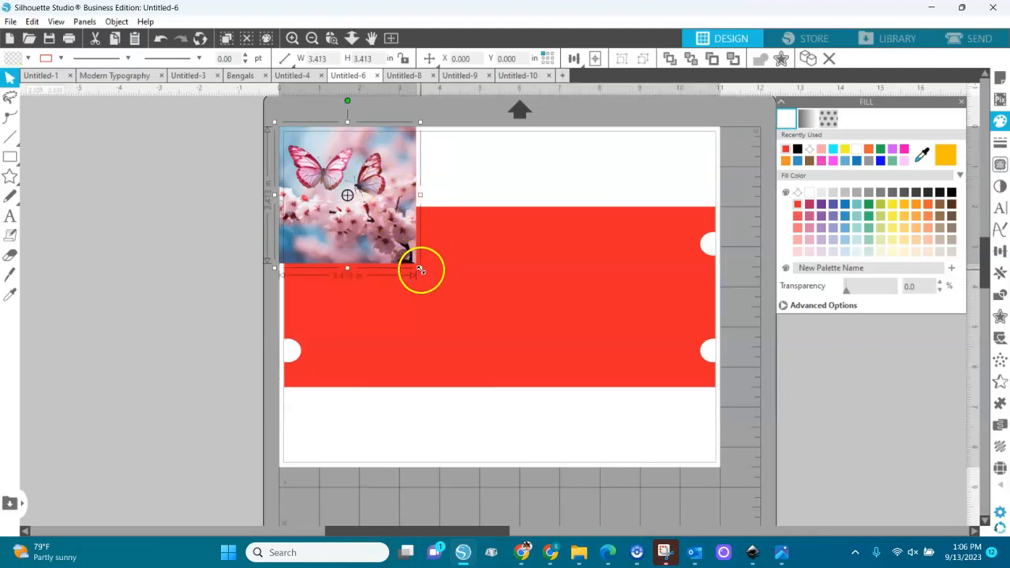
pyautogui.moveTo(420, 269); pyautogui.dragTo(829, 471)
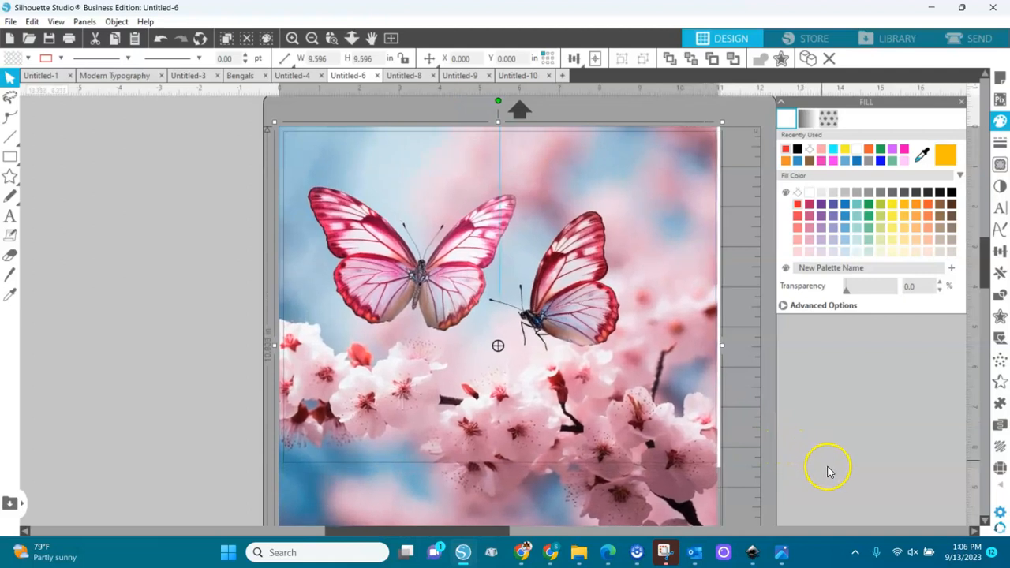
pyautogui.click(691, 59)
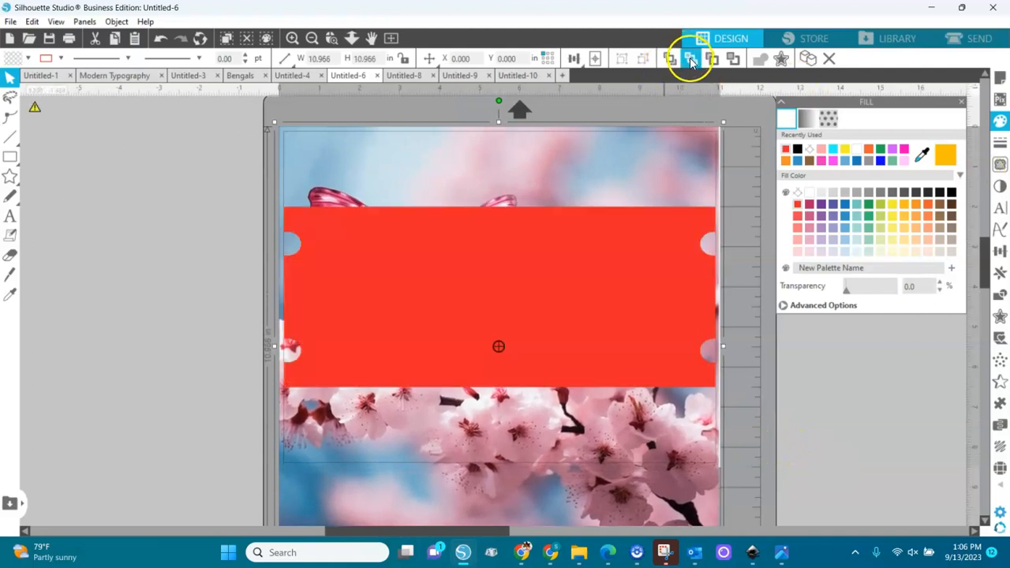
# Step: Set the red template's fill transparency to 40% so the image shows through
pyautogui.click(604, 241)
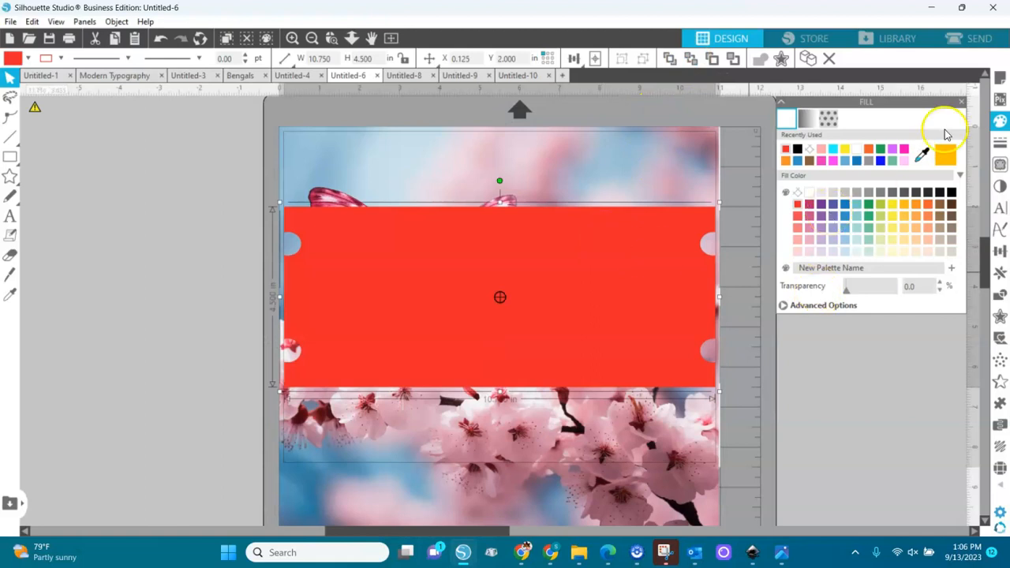
pyautogui.click(999, 126)
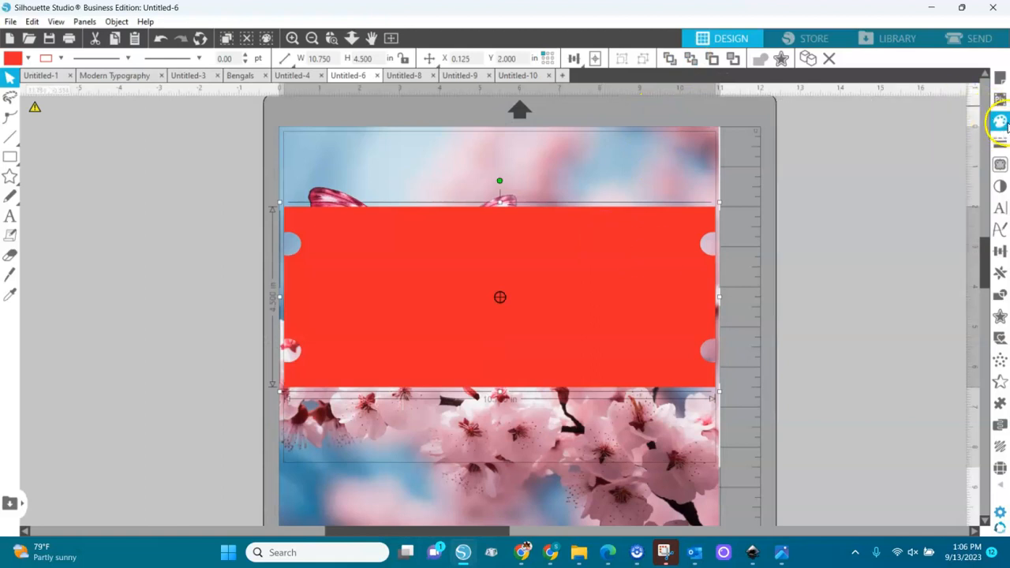
pyautogui.click(1002, 122)
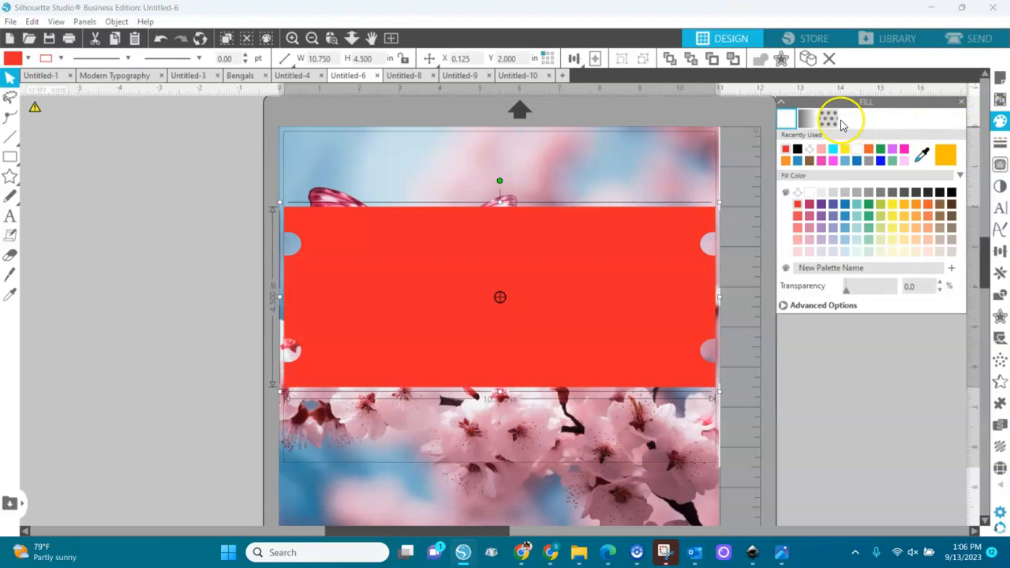
pyautogui.moveTo(847, 294); pyautogui.dragTo(866, 293)
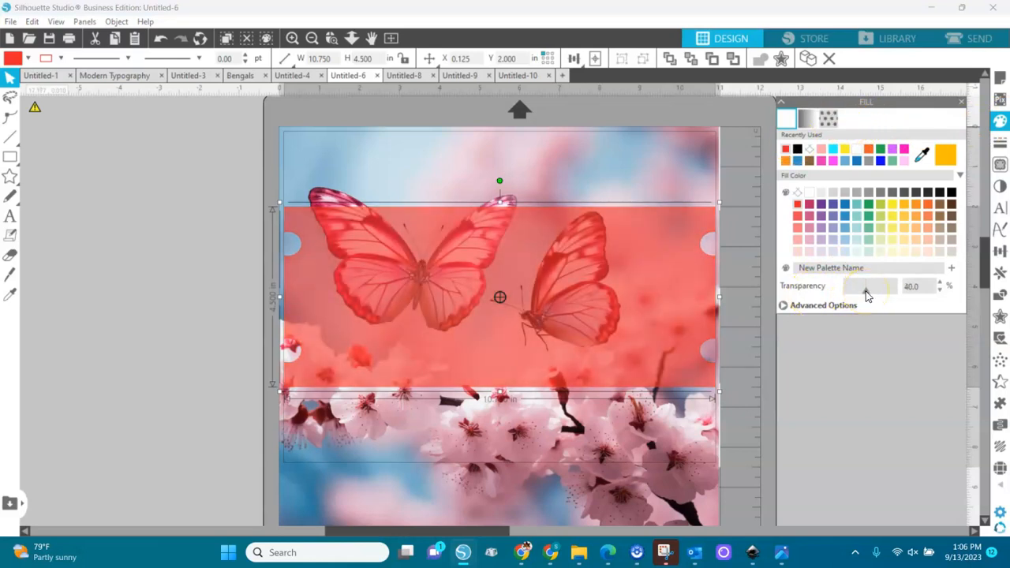
# Step: Move the butterfly image up to about X 0.017, Y -3.483 in so the cherry blossoms lie behind the template
pyautogui.moveTo(654, 459); pyautogui.dragTo(654, 319)
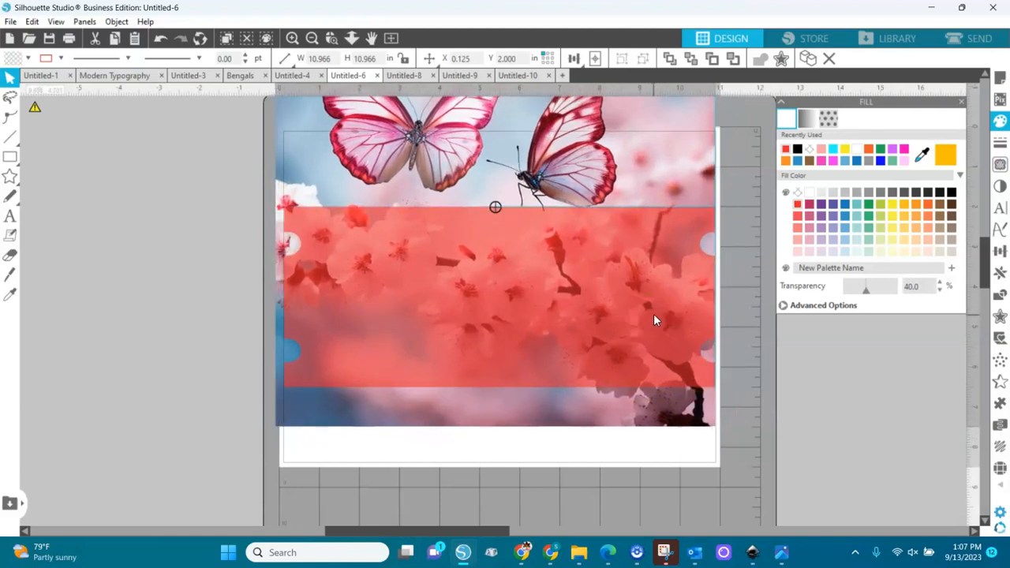
pyautogui.moveTo(654, 315); pyautogui.dragTo(657, 317)
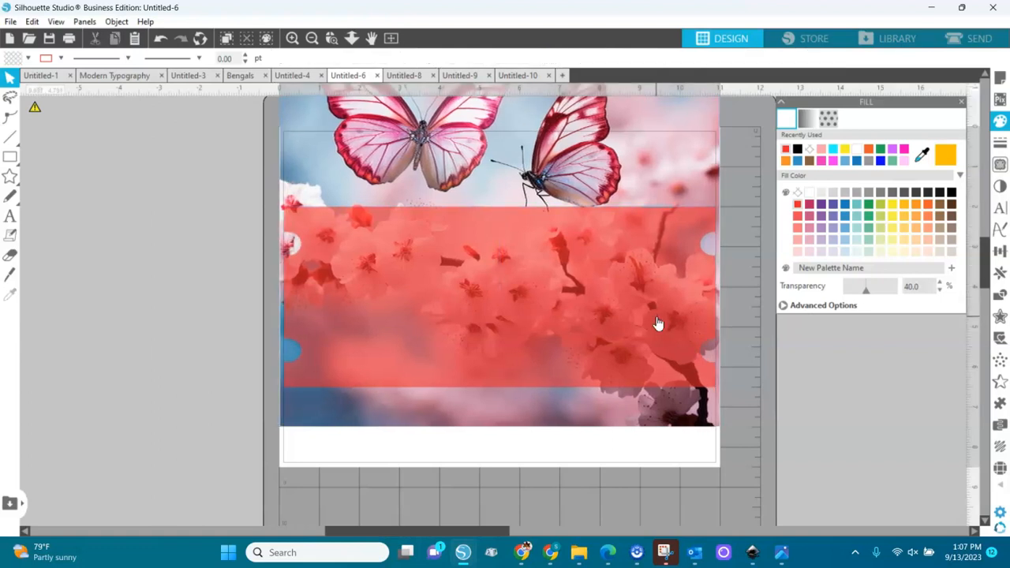
pyautogui.click(652, 157)
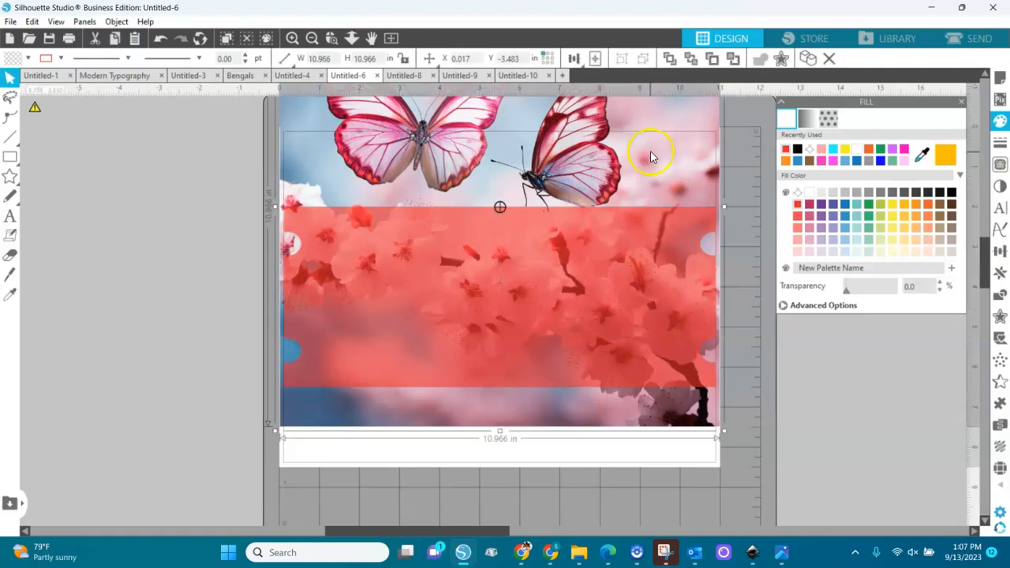
# Step: Reset the red template's fill transparency to 0% and crop the butterfly image to the template's shape
pyautogui.click(581, 293)
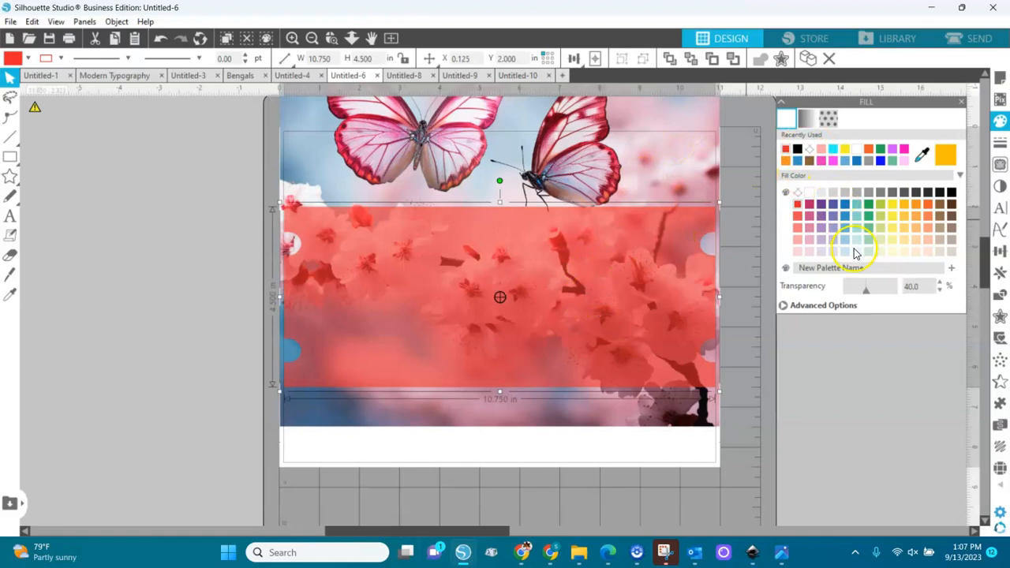
pyautogui.moveTo(867, 293); pyautogui.dragTo(843, 300)
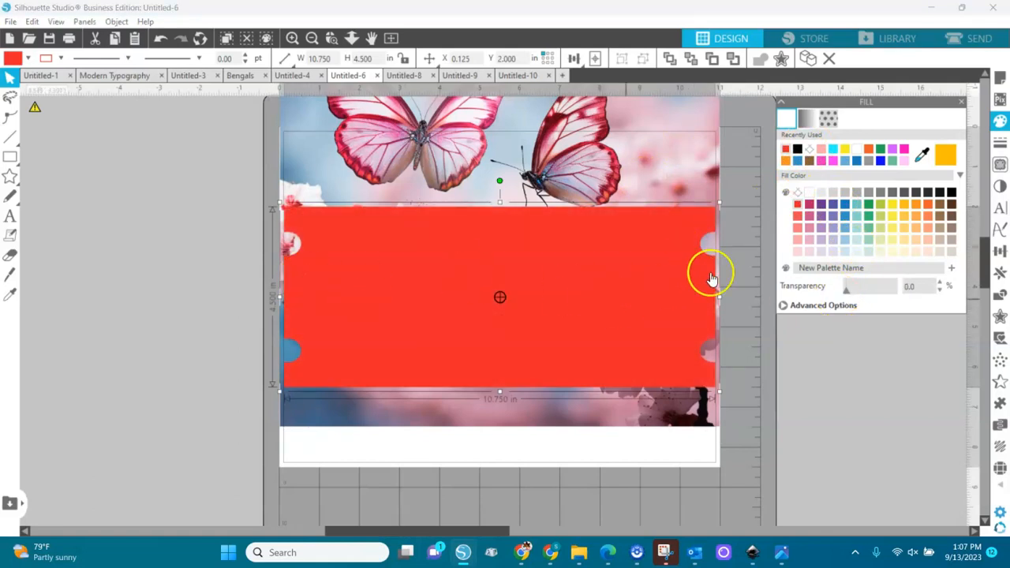
pyautogui.keyDown('shift'); pyautogui.click(378, 148); pyautogui.keyUp('shift')
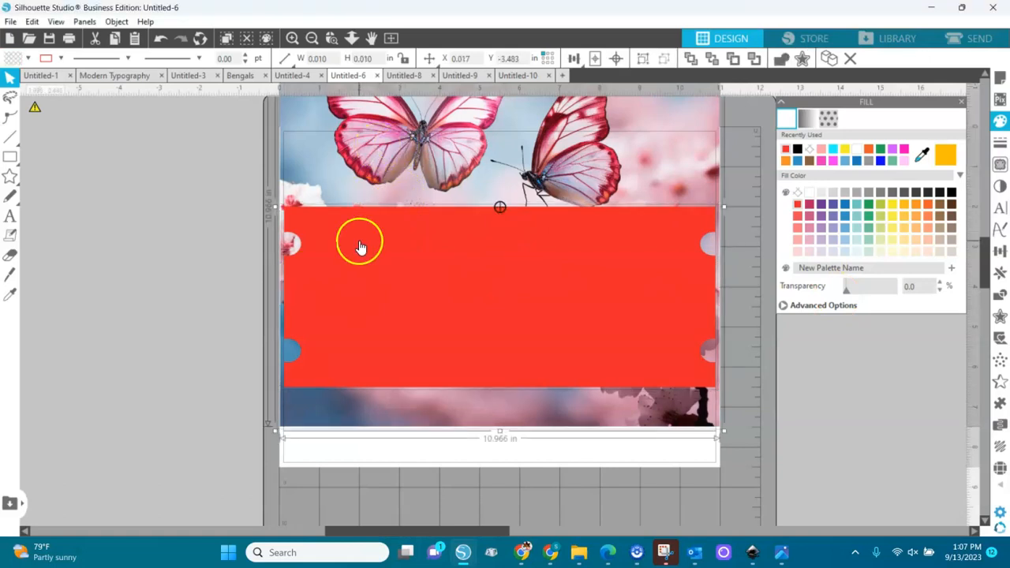
pyautogui.click(117, 21)
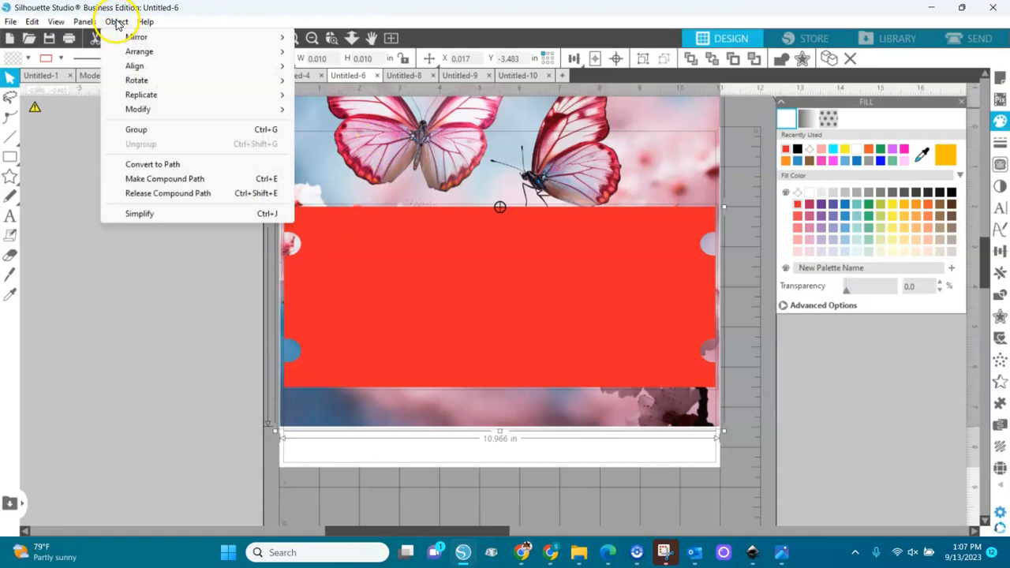
pyautogui.moveTo(132, 110)
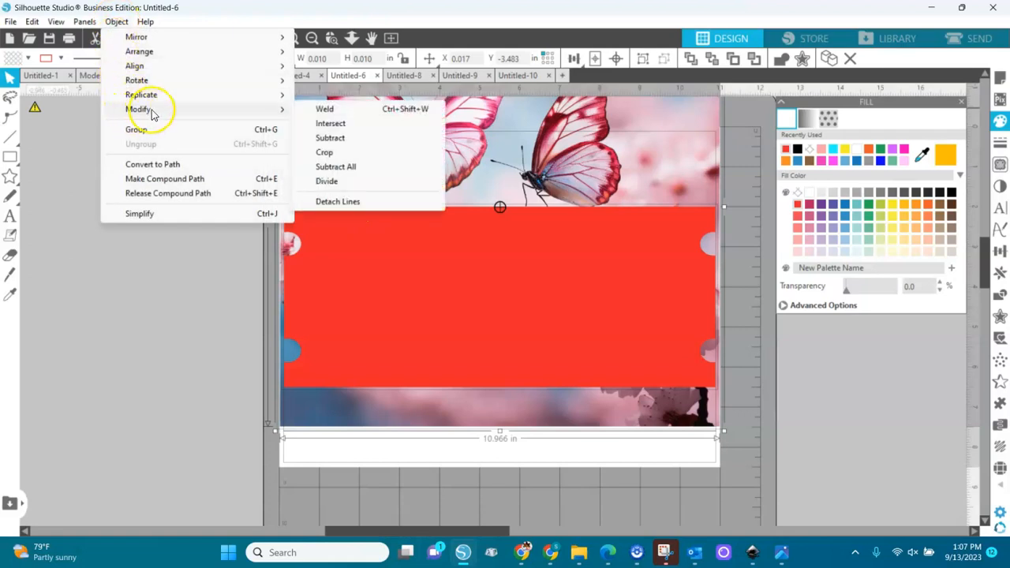
pyautogui.click(324, 155)
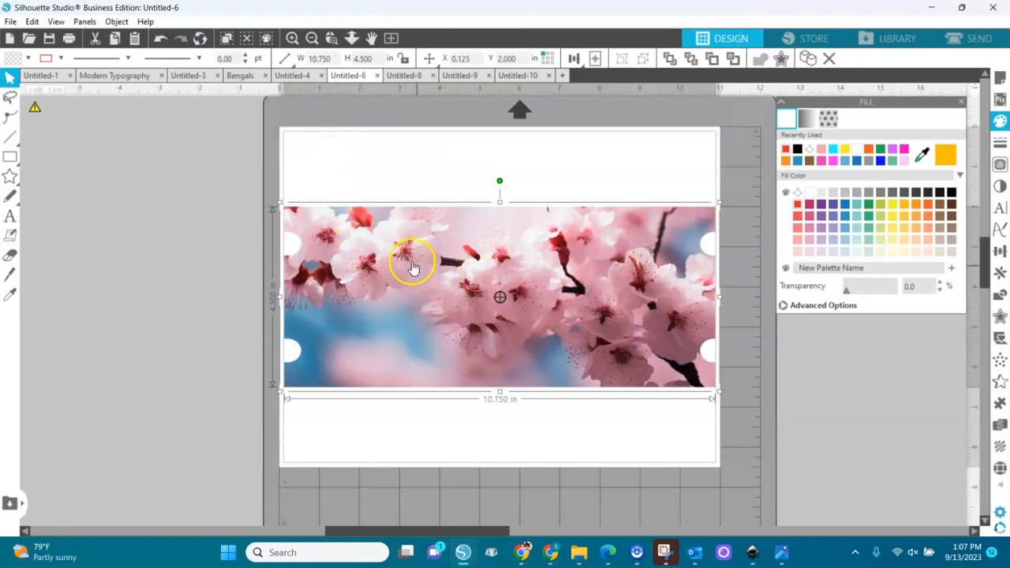
# Step: Add the text "Faith" on the page above the cropped blossom image
pyautogui.click(9, 216)
pyautogui.click(350, 160)
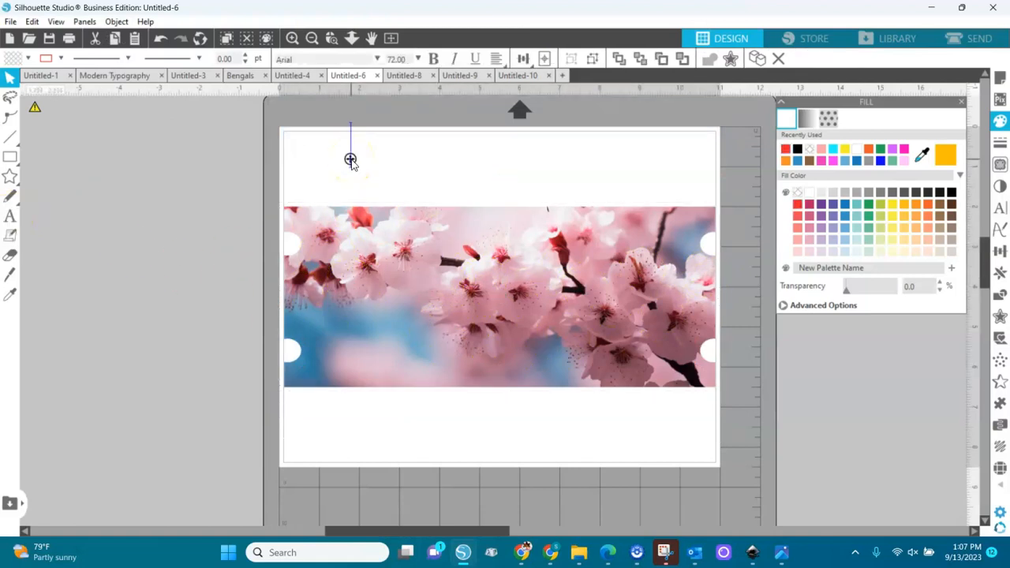
pyautogui.write('Faith')
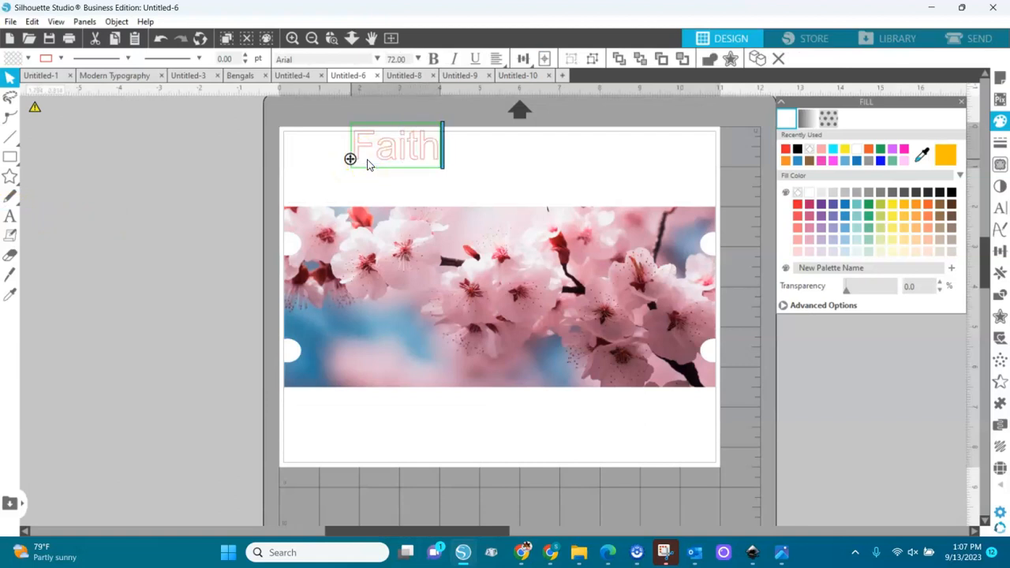
pyautogui.click(461, 171)
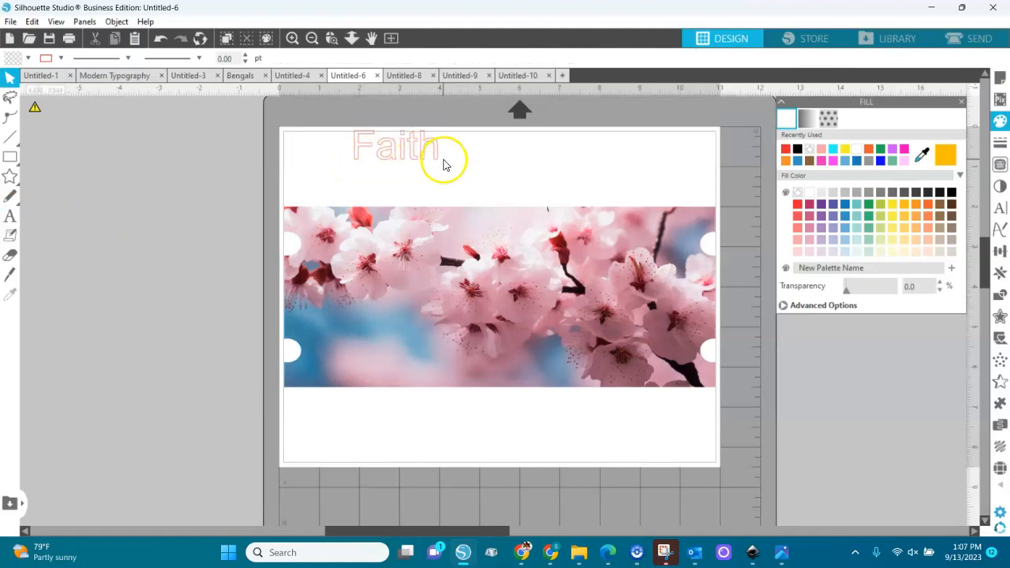
# Step: Change the "Faith" text's font to Amarillo and move it off the page, left of the blossom image
pyautogui.click(395, 145)
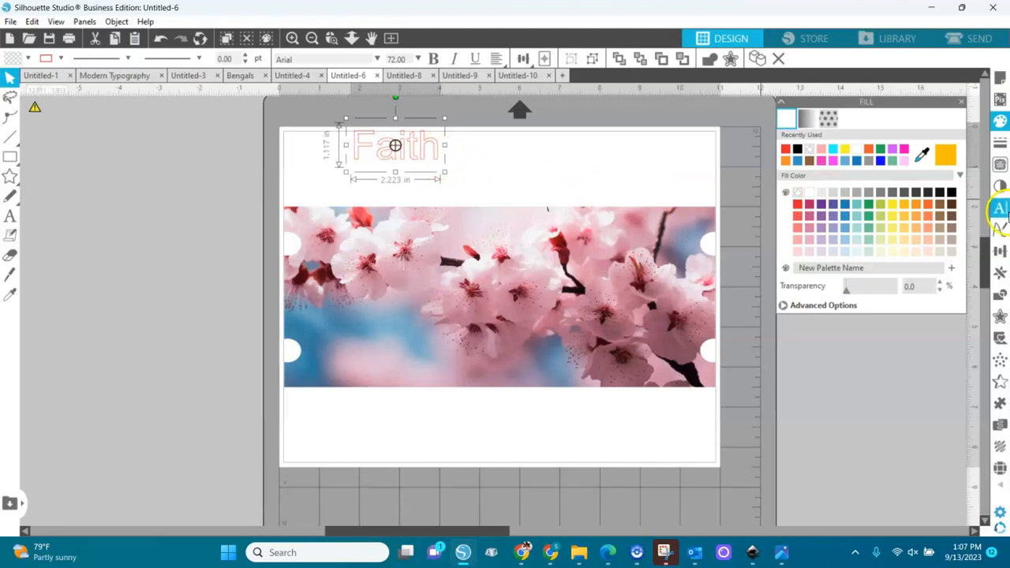
pyautogui.click(1002, 213)
pyautogui.click(813, 190)
pyautogui.moveTo(469, 157); pyautogui.dragTo(210, 274)
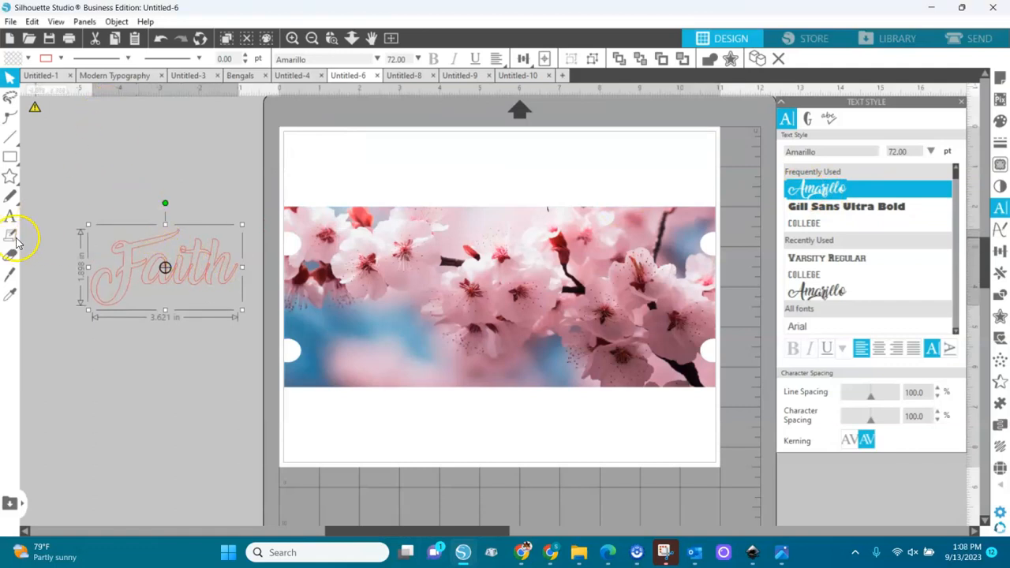
# Step: Give the "Faith" text a bright pink fill and a clear line colour, placing it near the blossom image's centre
pyautogui.click(27, 59)
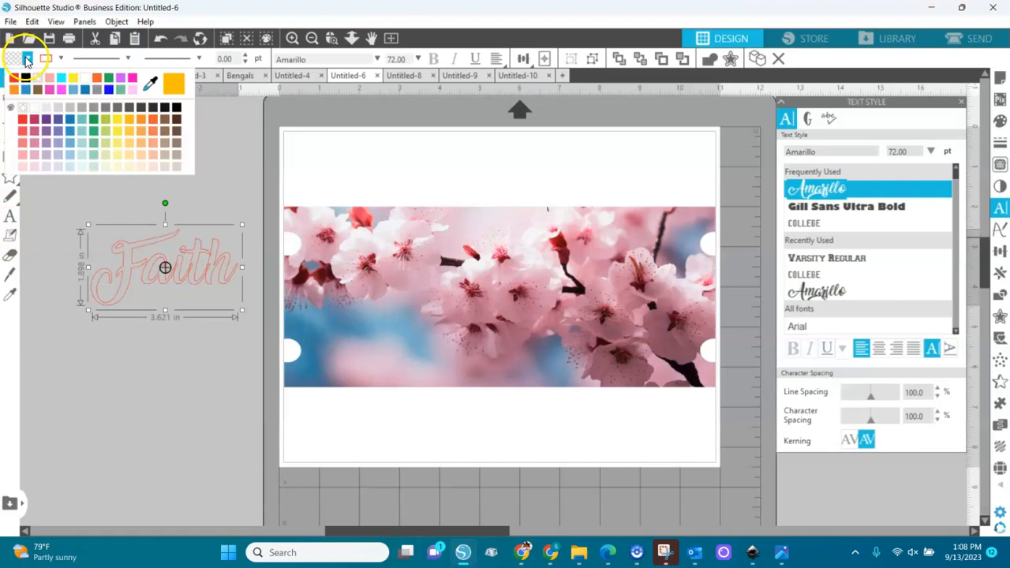
pyautogui.click(136, 79)
pyautogui.moveTo(200, 268); pyautogui.dragTo(527, 302)
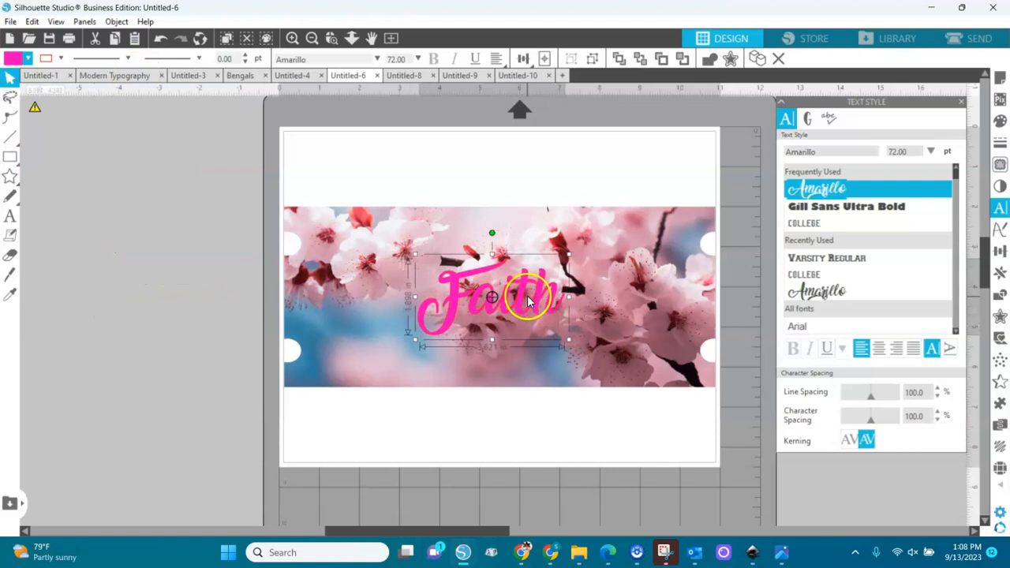
pyautogui.click(61, 59)
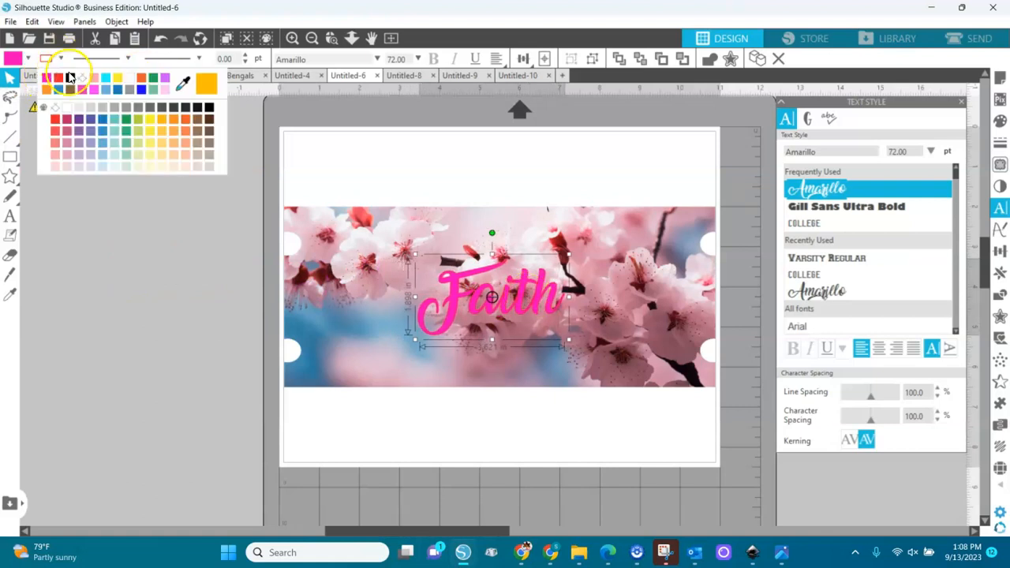
pyautogui.click(81, 80)
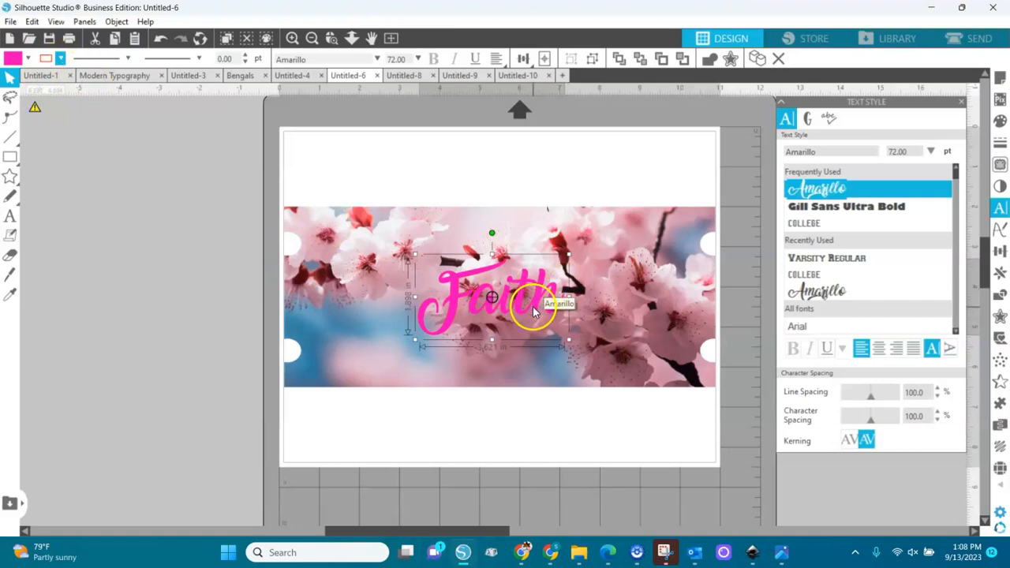
# Step: Create an outer offset of about 0.1 in with rounded corners around the "Faith" text
pyautogui.click(1000, 316)
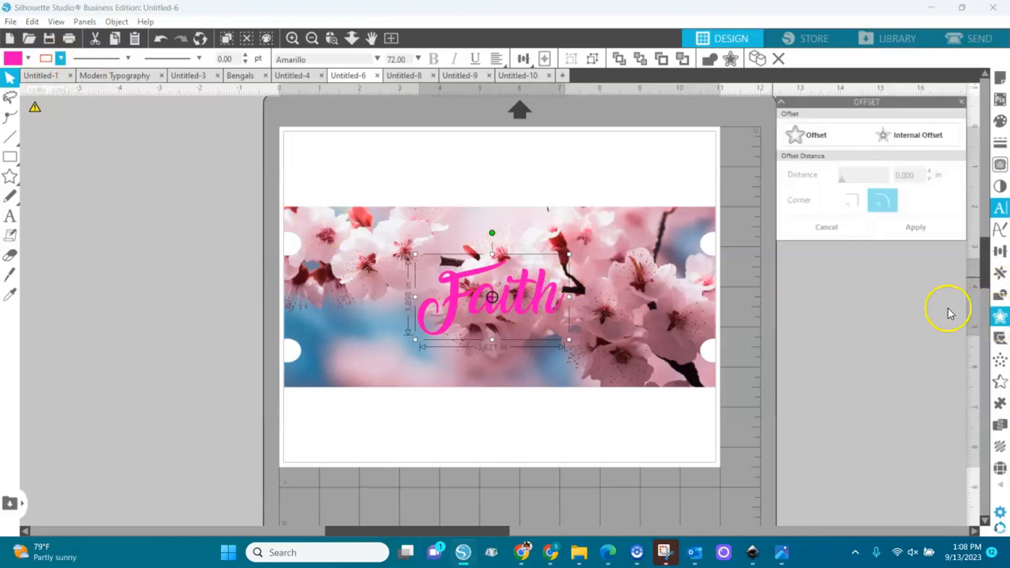
pyautogui.click(806, 135)
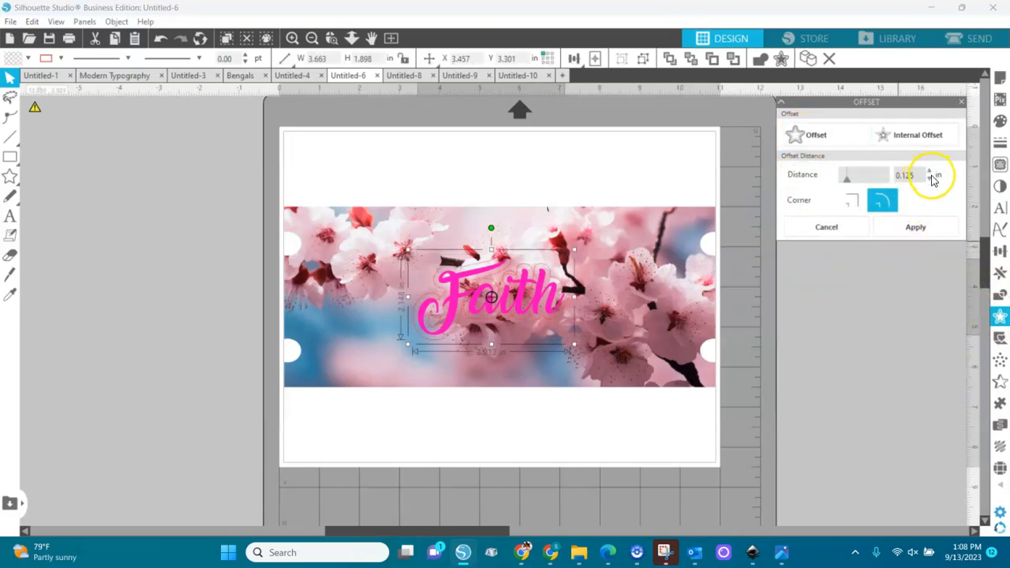
pyautogui.click(914, 227)
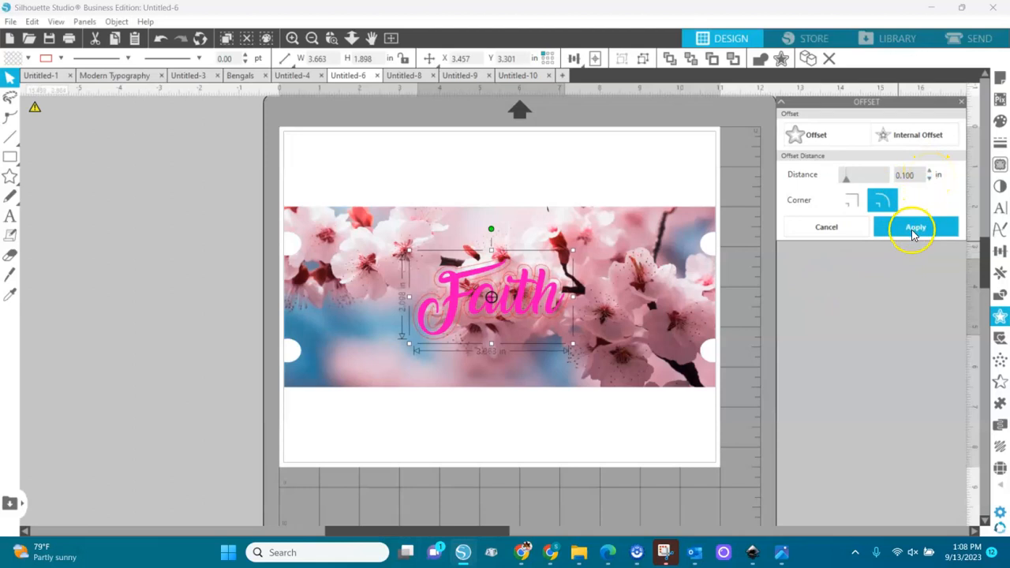
# Step: Fill the offset around "Faith" with white, make its line colour clear, and select the pink text
pyautogui.click(29, 60)
pyautogui.click(94, 81)
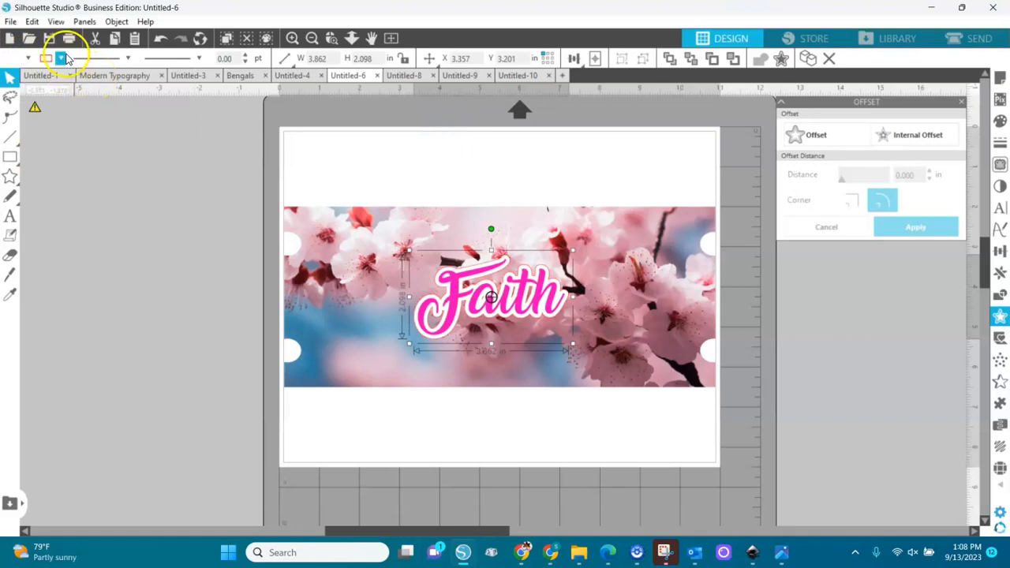
pyautogui.click(67, 57)
pyautogui.click(58, 83)
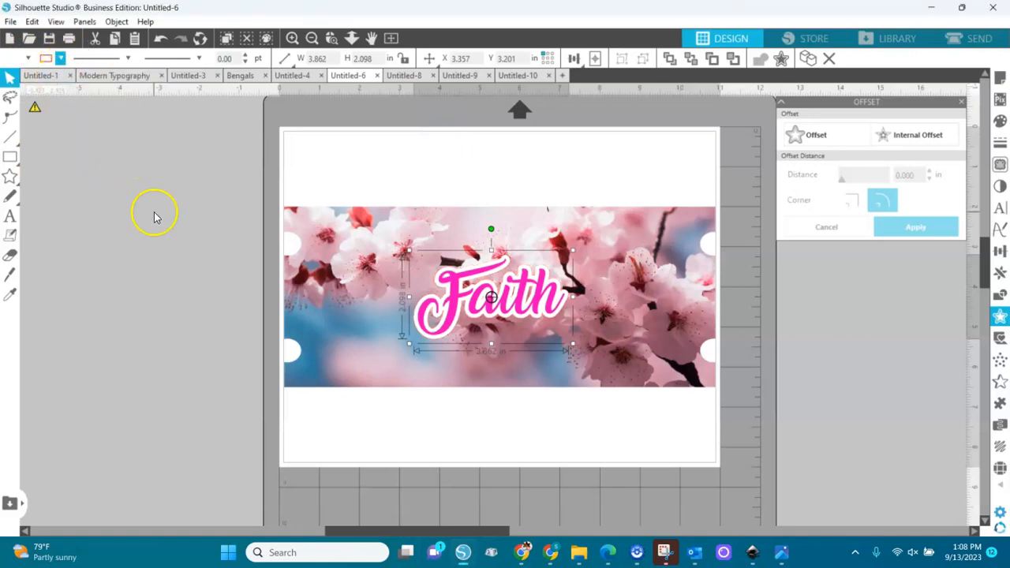
pyautogui.click(521, 304)
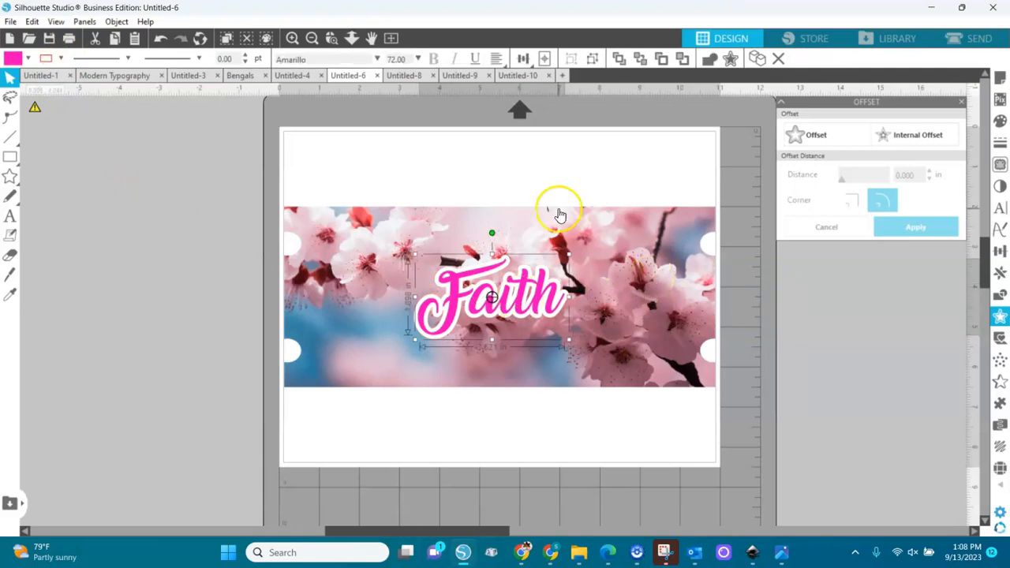
# Step: Try filling the "Faith" text with a dark red sampled from the blossom centre to the right of the word
pyautogui.click(25, 60)
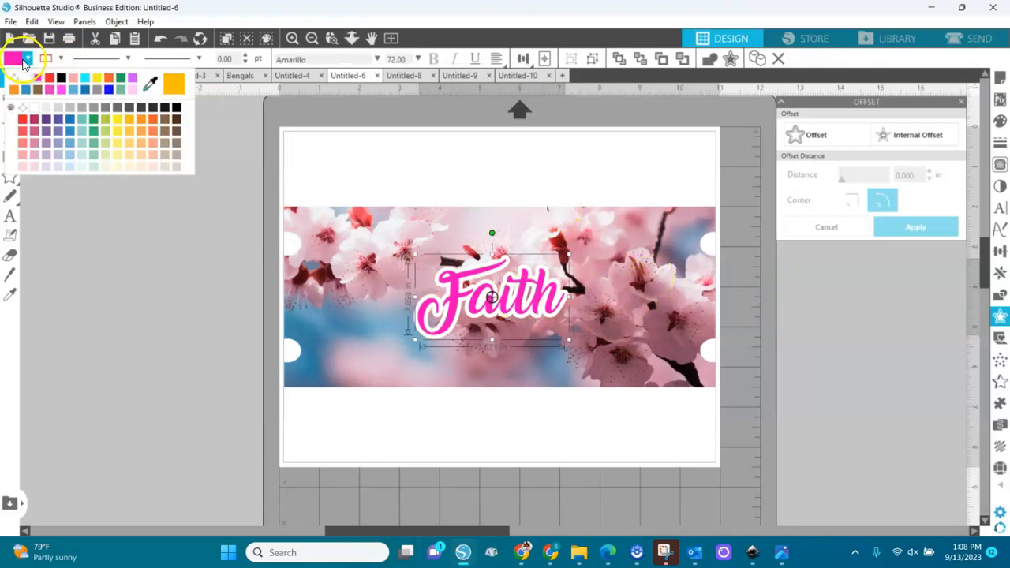
pyautogui.click(153, 84)
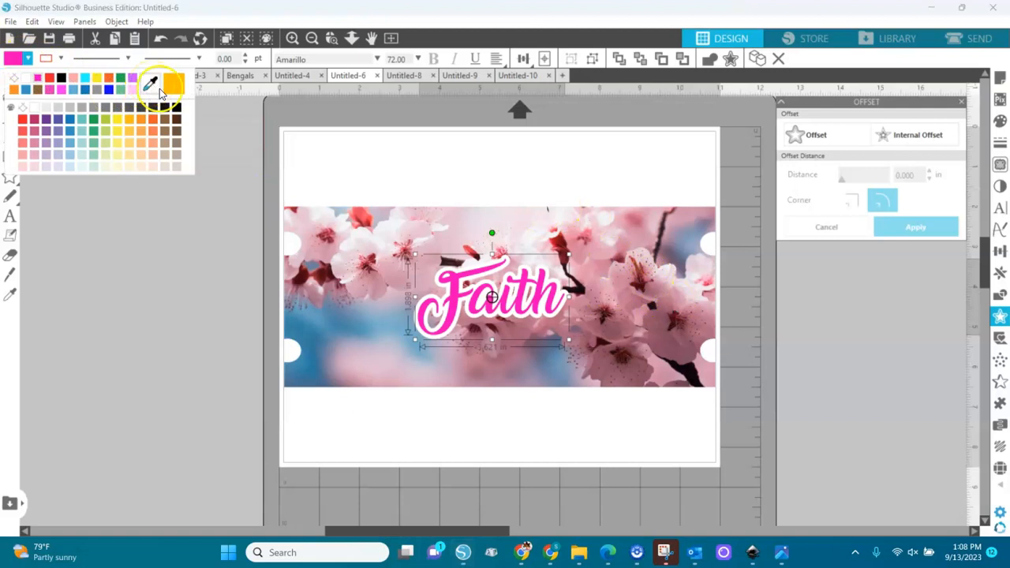
pyautogui.click(642, 272)
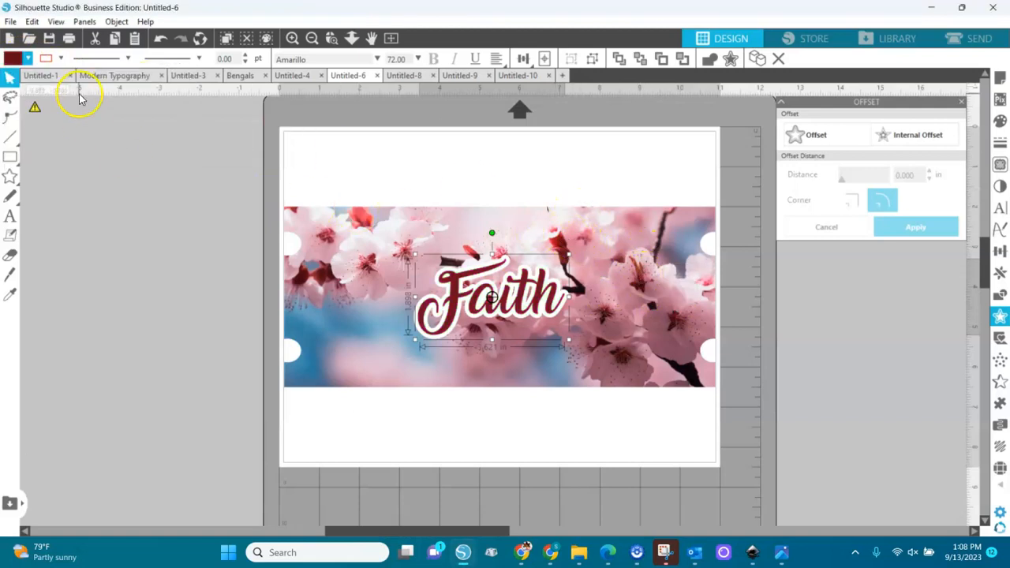
# Step: Fill the "Faith" text with a dusty rose pink sampled from the blossom above its right end, and deselect it
pyautogui.click(27, 58)
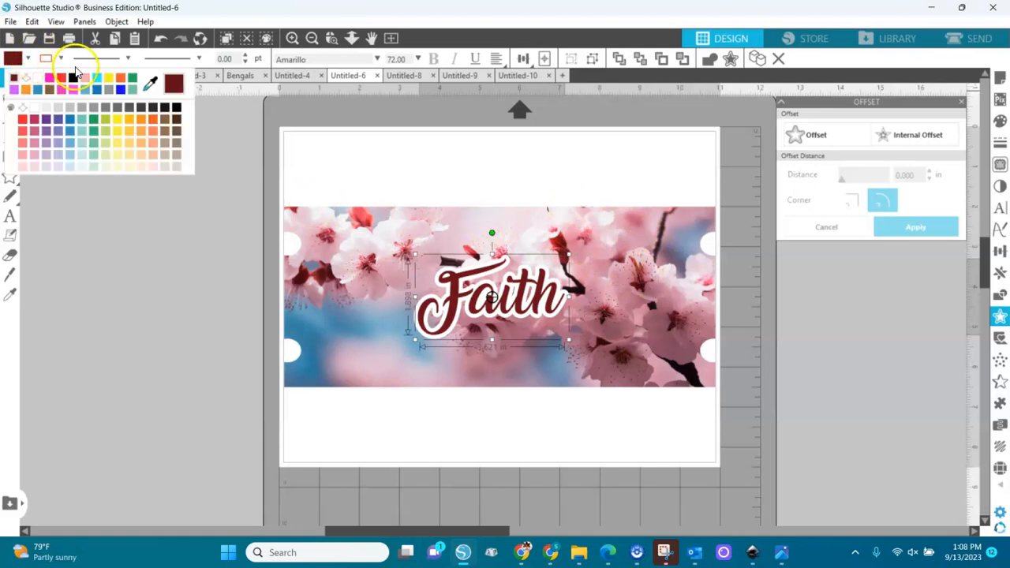
pyautogui.click(150, 83)
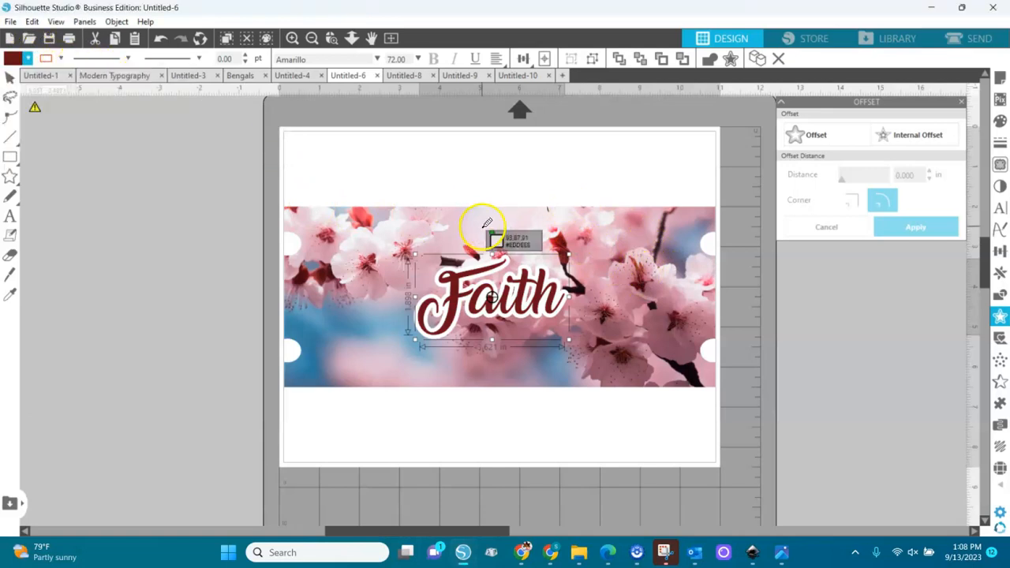
pyautogui.click(585, 238)
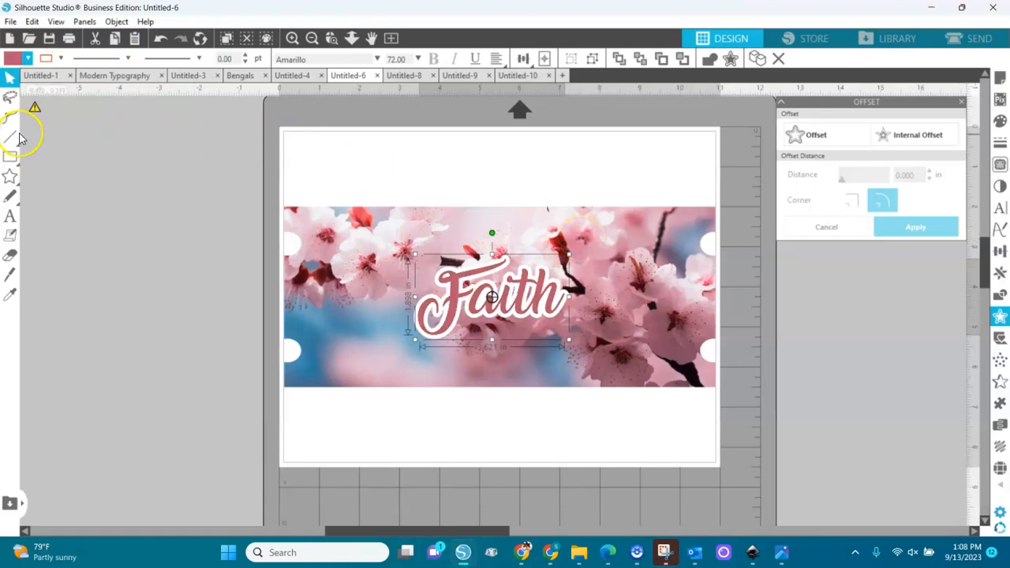
pyautogui.moveTo(18, 157)
pyautogui.click(70, 164)
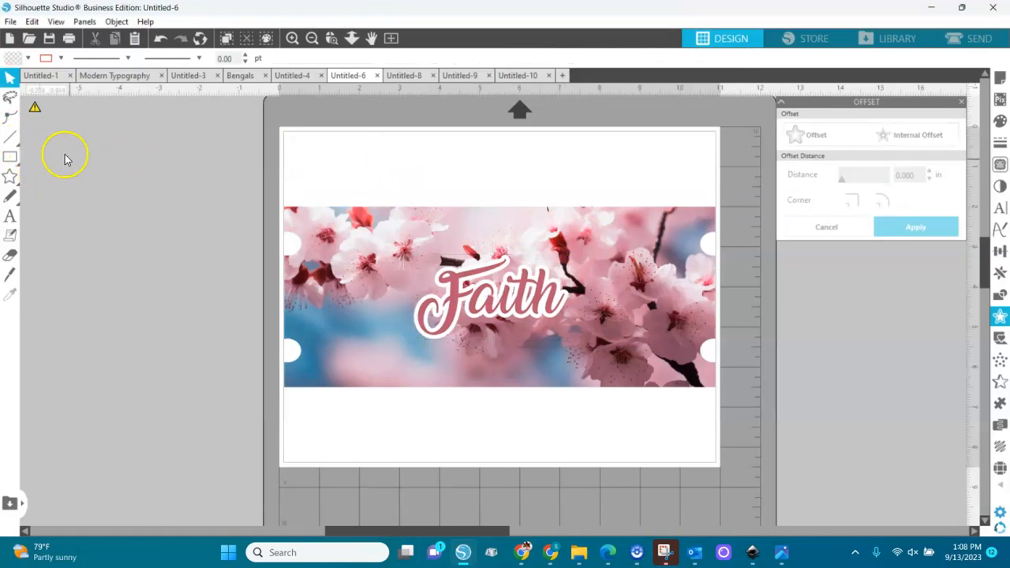